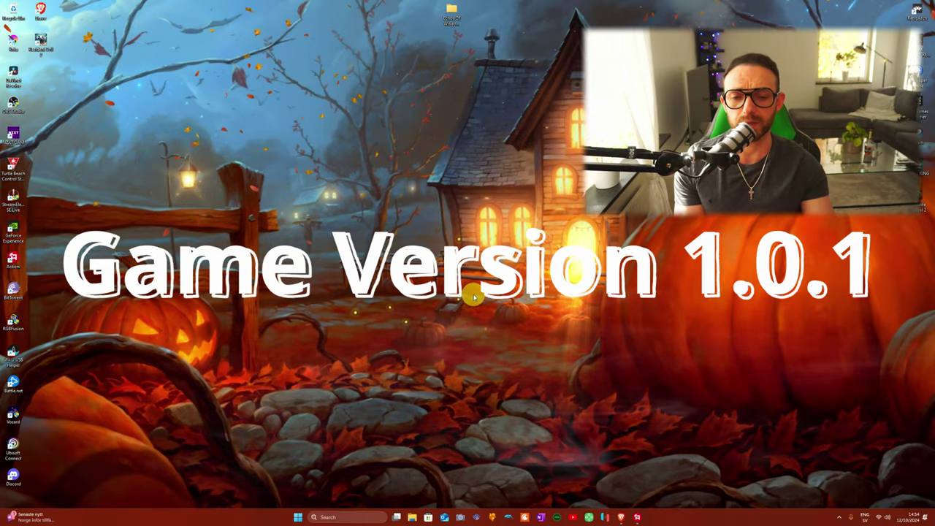
# Step: From the Echoes of Wisdom mod grid, open Unlimited Swordfighter and request unlimited_swordfighter_be2a9.zip via Manual Download
pyautogui.click(620, 517)
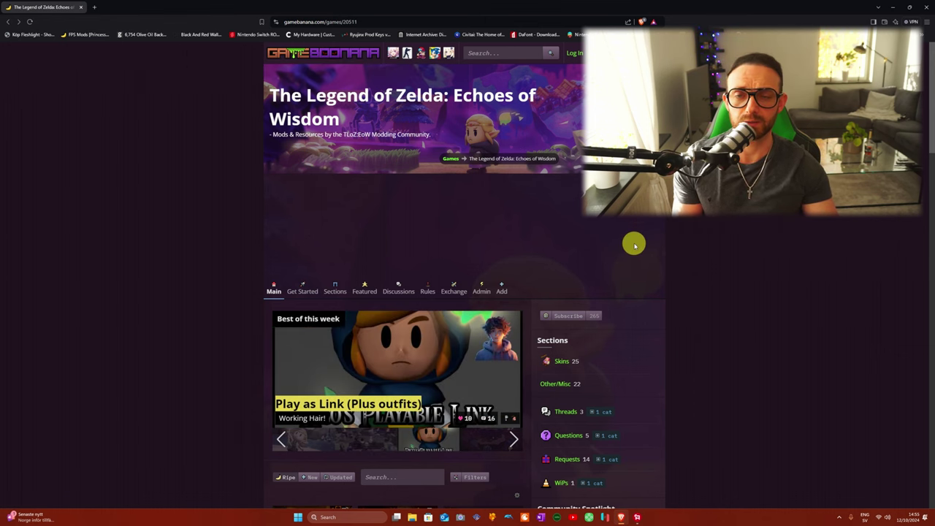
pyautogui.scroll(-10, 413, 246)
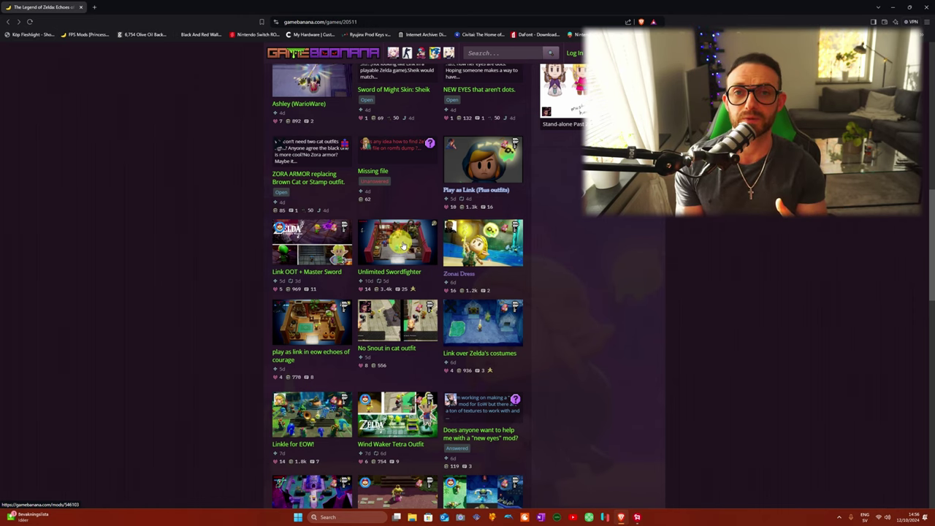
pyautogui.click(413, 241)
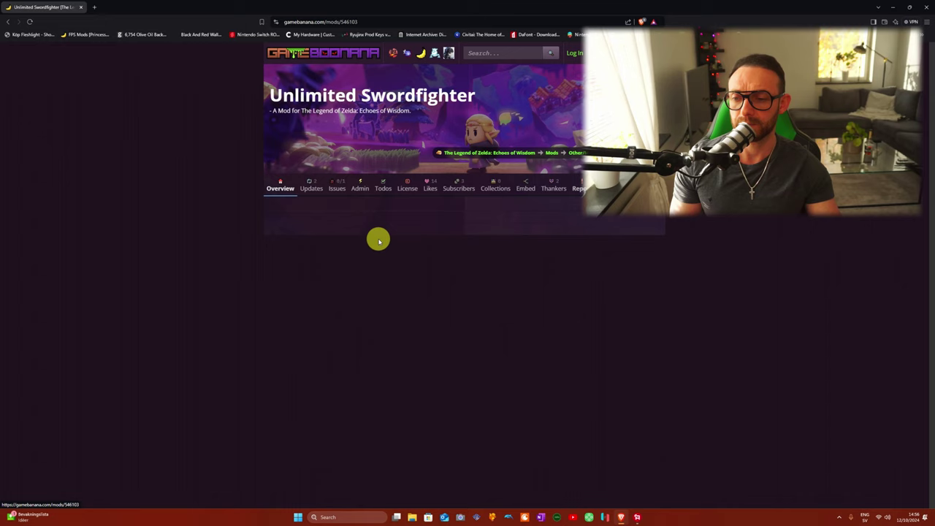
pyautogui.scroll(-10, 365, 267)
pyautogui.scroll(-1, 356, 281)
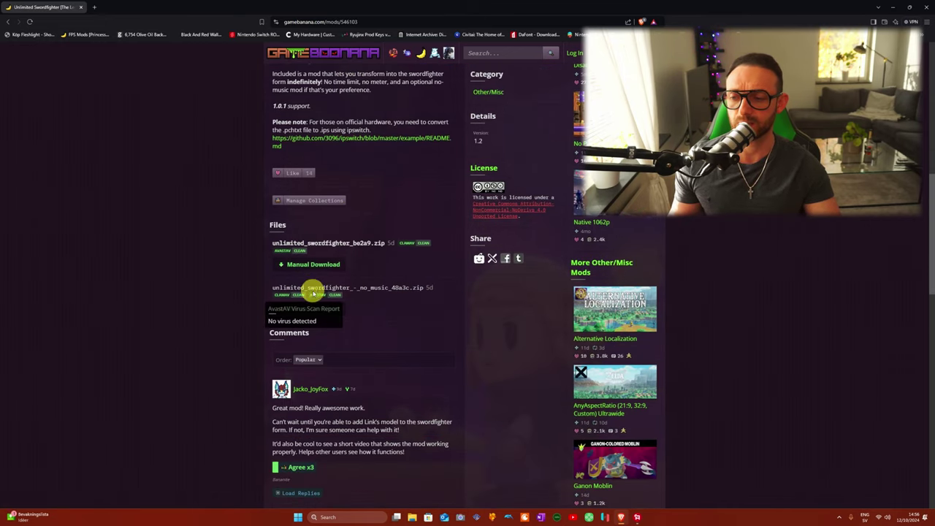
pyautogui.click(309, 264)
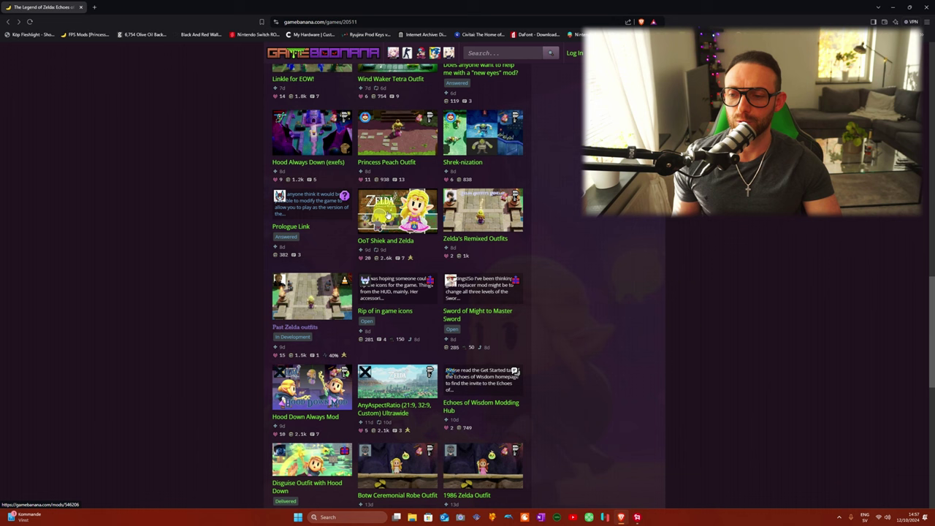
# Step: Request oot_zelda_and_shiek_modv101.zip via Manual Download on the OoT Shiek and Zelda mod page
pyautogui.click(394, 211)
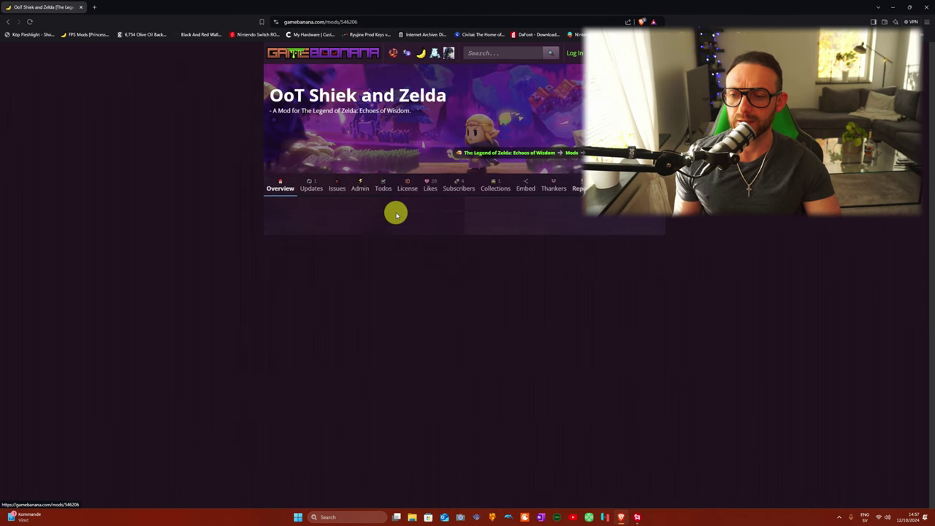
pyautogui.scroll(-5, 351, 219)
pyautogui.scroll(-2, 363, 241)
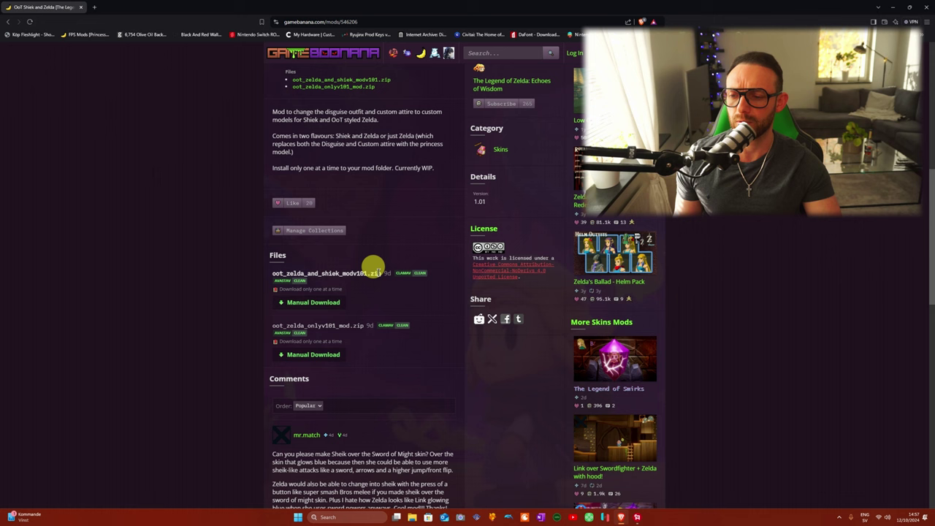
pyautogui.click(309, 300)
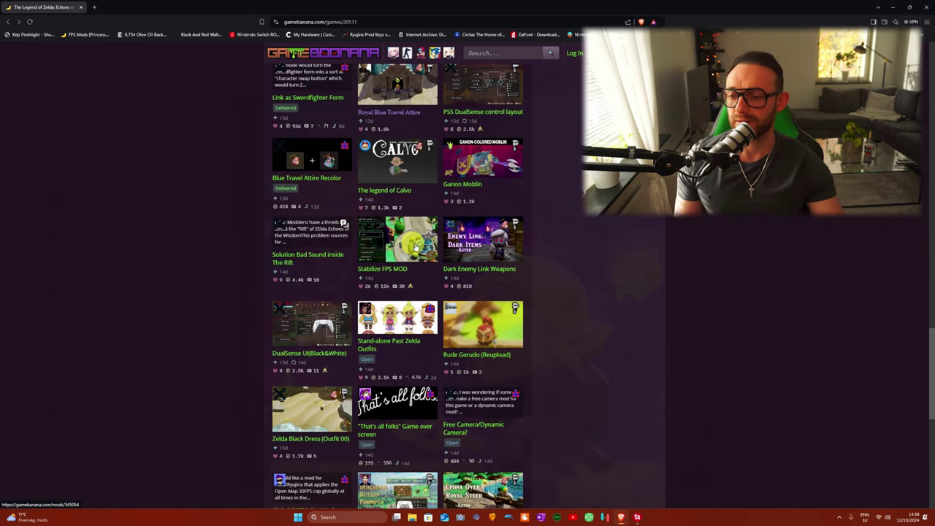
# Step: Request stabilize_fps_normal_version_v101__05d18.zip from Stabilize FPS MOD, then return to the mod listing
pyautogui.click(404, 245)
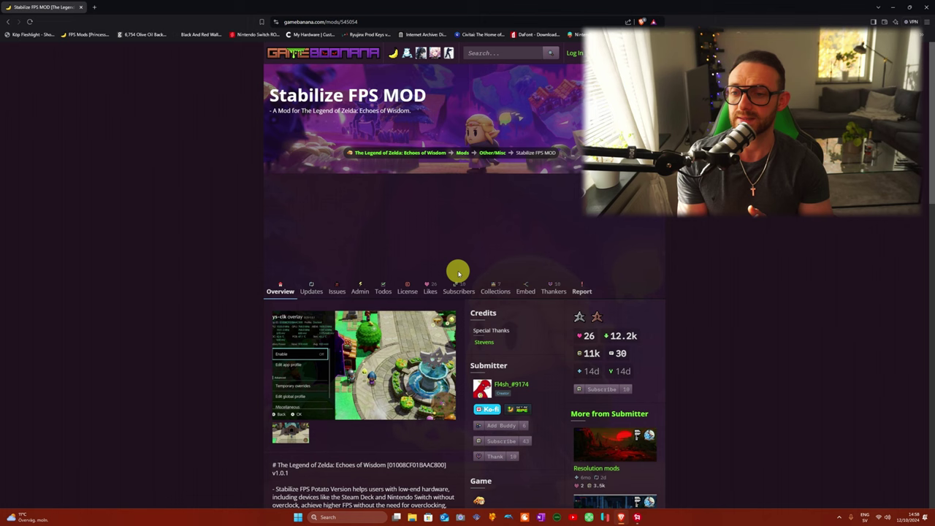
pyautogui.scroll(-3, 446, 266)
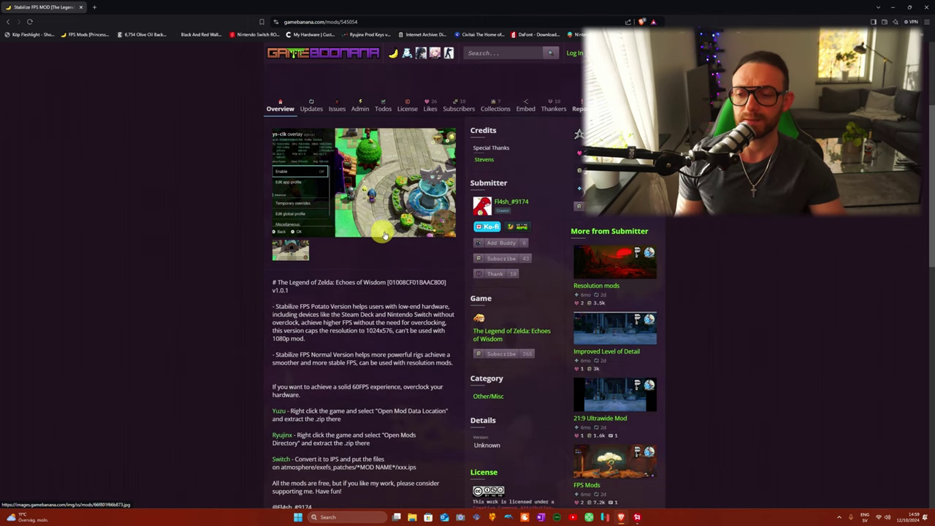
pyautogui.scroll(-4, 383, 234)
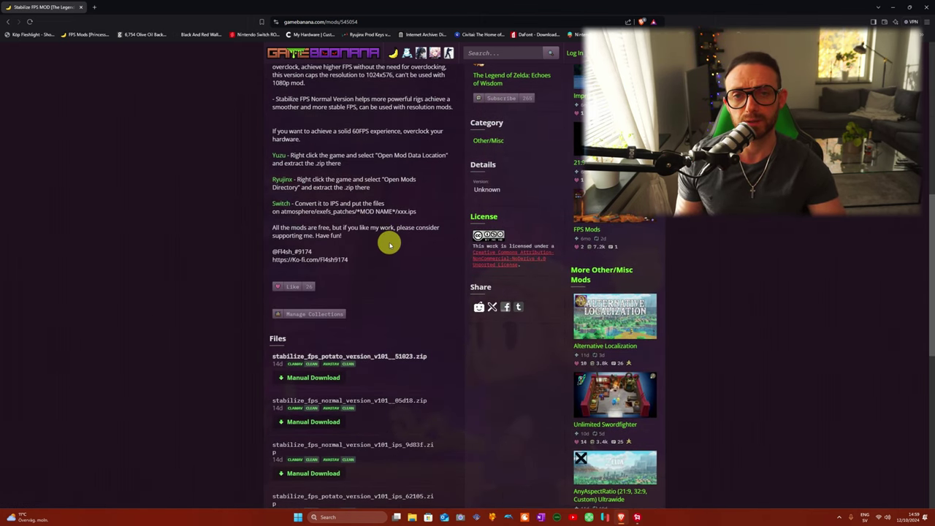
pyautogui.scroll(-2, 391, 227)
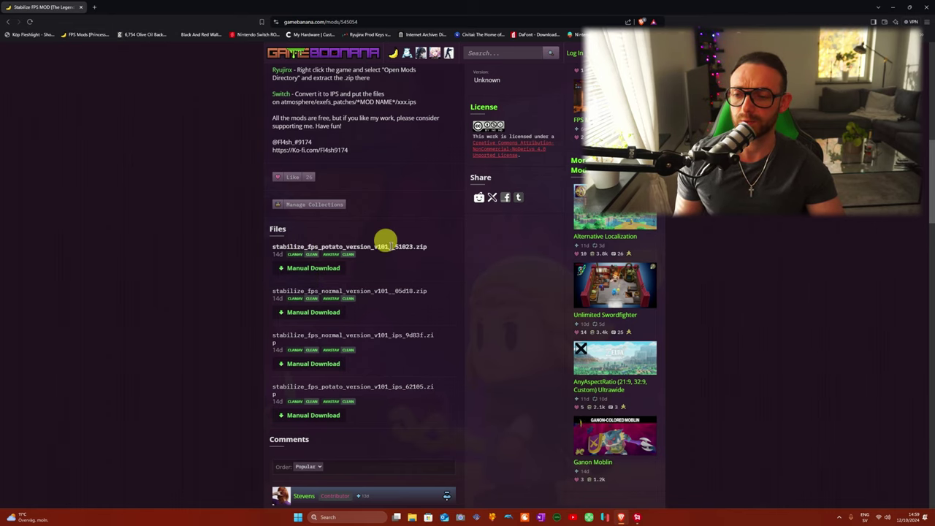
pyautogui.scroll(-1, 405, 273)
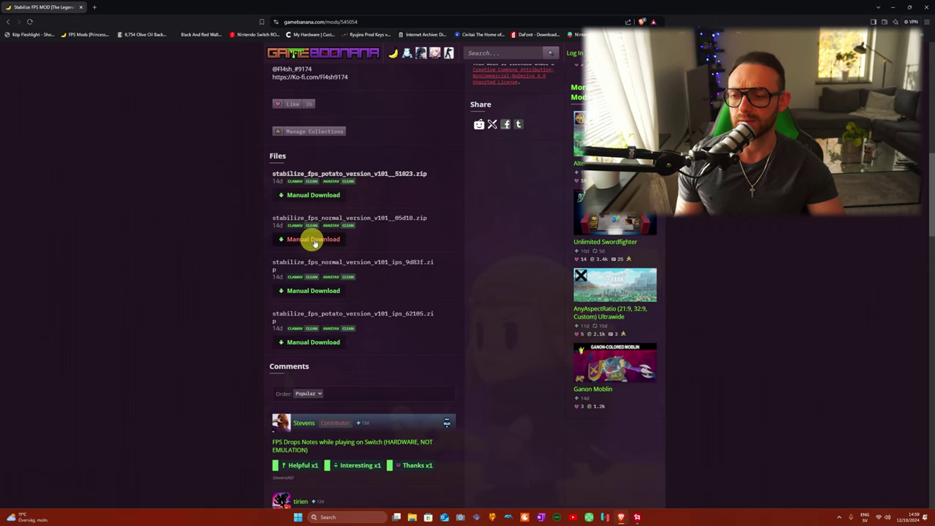
pyautogui.click(311, 238)
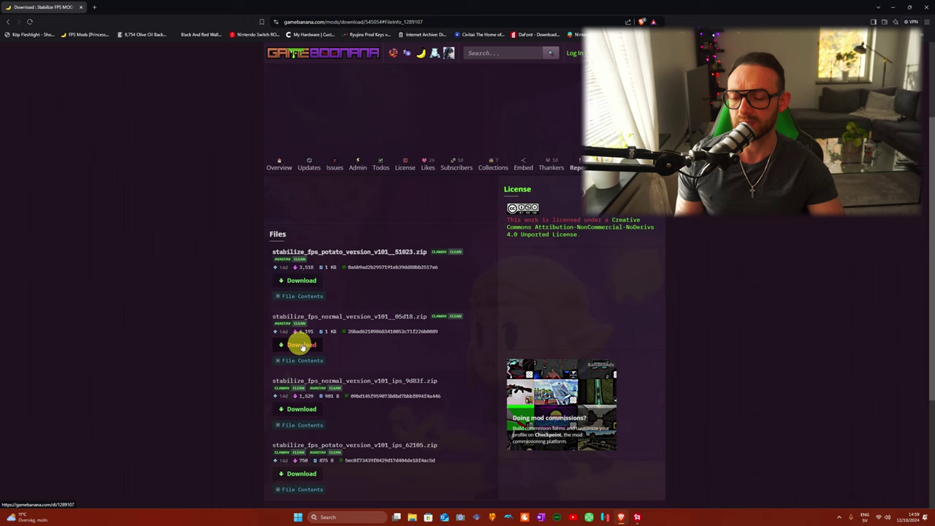
pyautogui.click(8, 20)
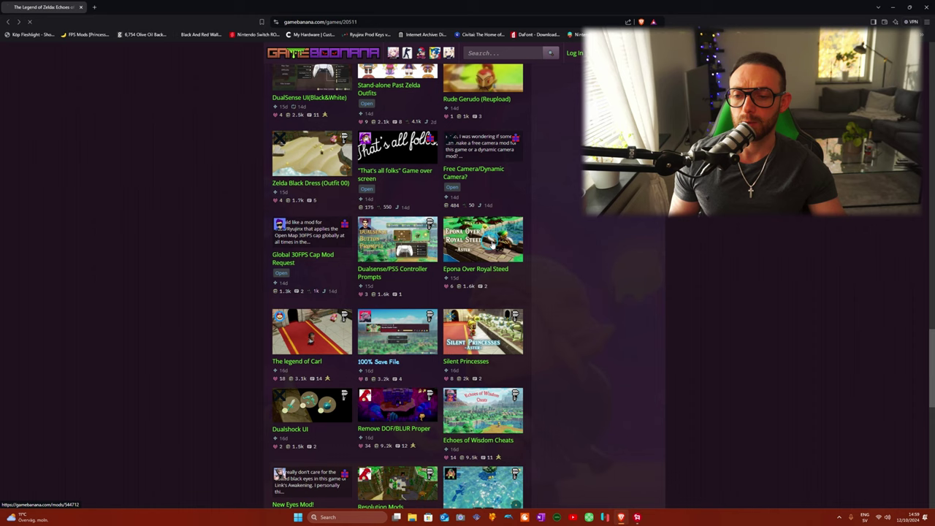
# Step: Request epona_over_royal_steed.zip from the Epona Over Royal Steed mod, then go back to the listing
pyautogui.click(493, 246)
pyautogui.scroll(-2, 461, 307)
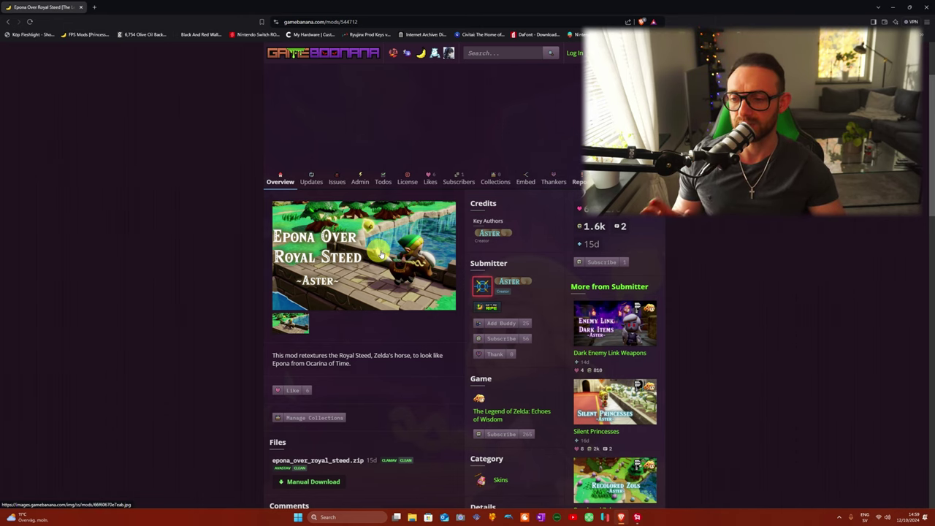
pyautogui.scroll(-4, 381, 254)
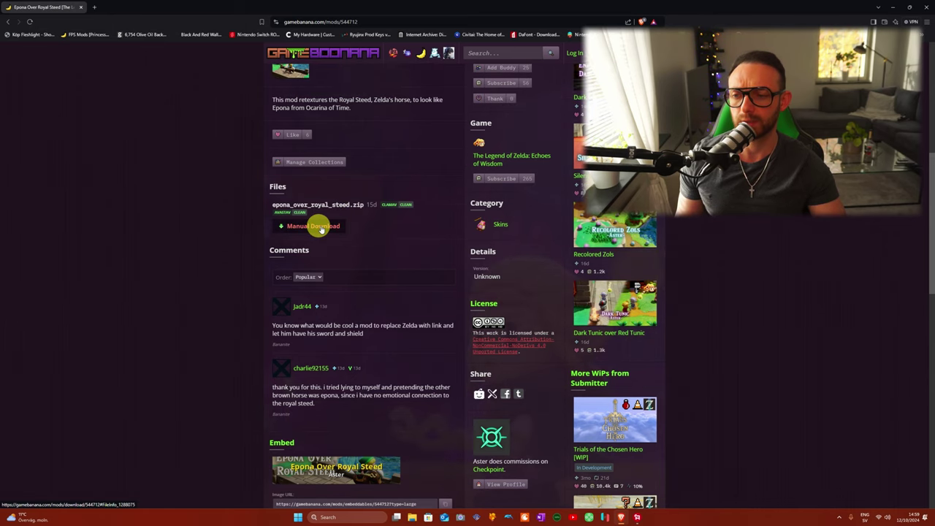
pyautogui.click(314, 227)
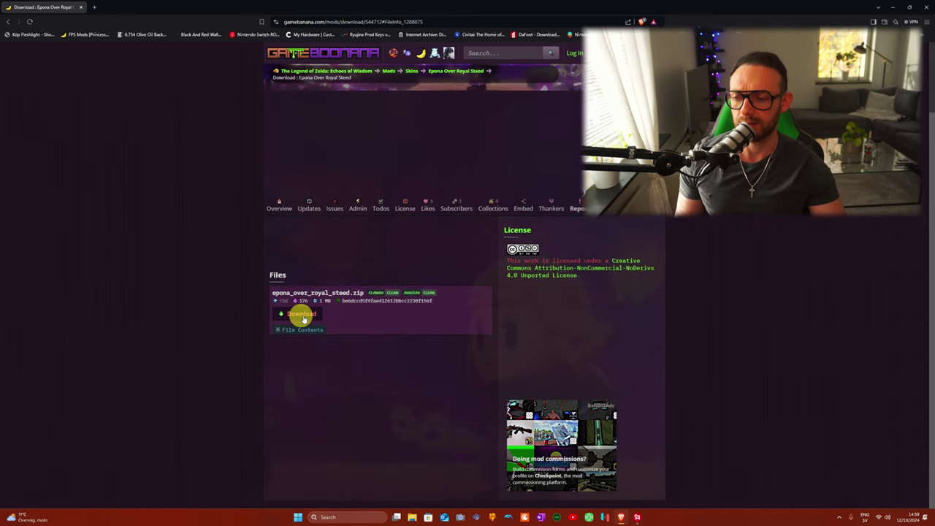
pyautogui.hotkey('alt', 'Left')
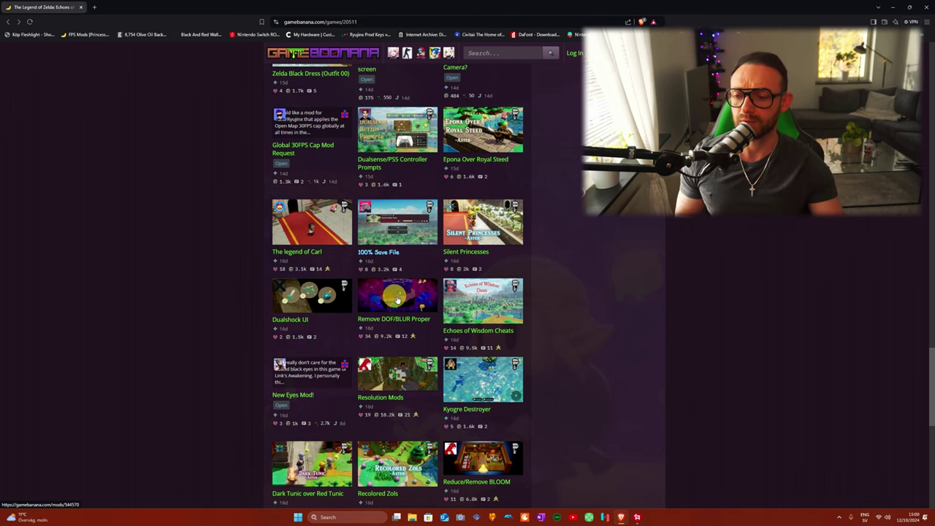
# Step: Request disable_dof-blur_v101__2d070.zip from Remove DOF/BLUR Proper, then return to the mod listing
pyautogui.click(393, 300)
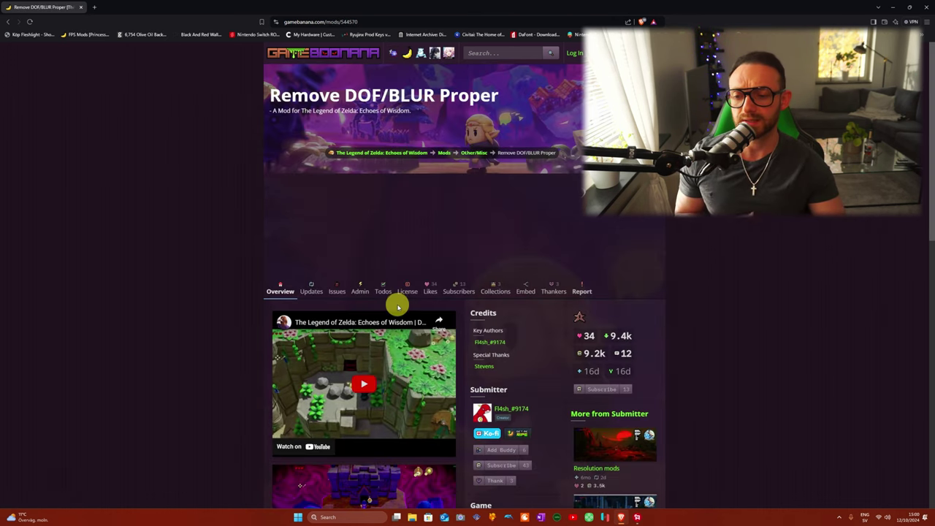
pyautogui.scroll(-2, 409, 306)
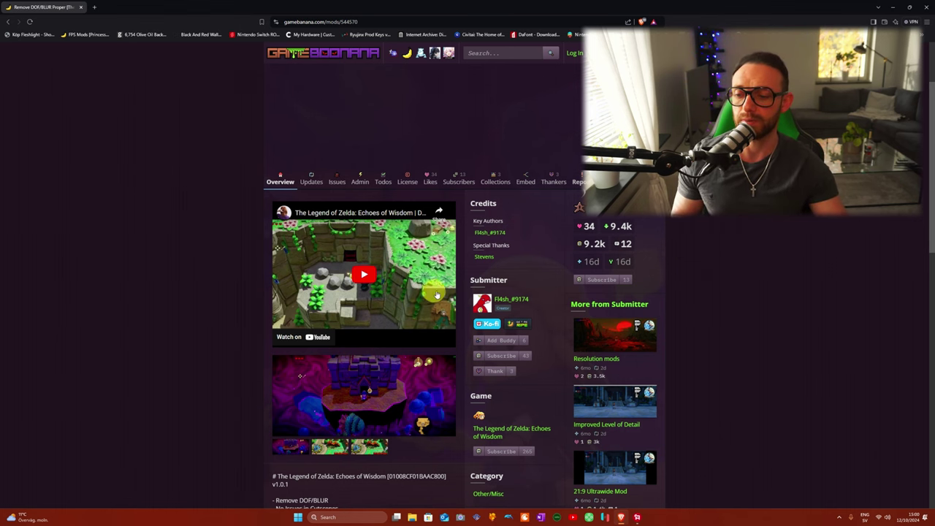
pyautogui.scroll(-3, 374, 281)
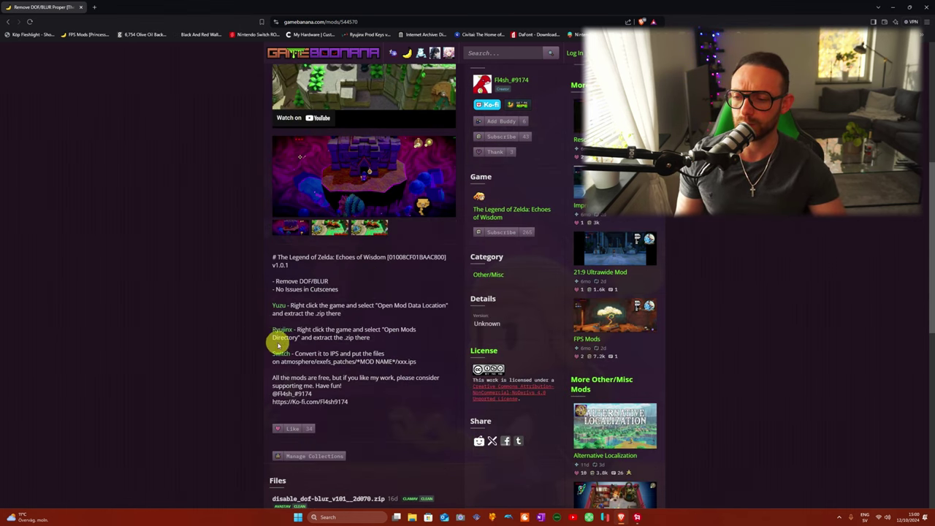
pyautogui.scroll(-4, 328, 324)
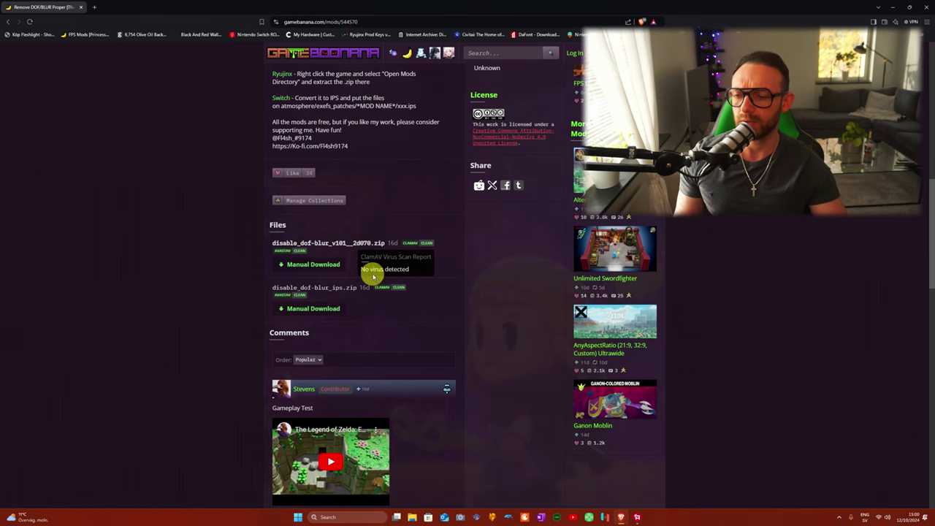
pyautogui.click(319, 266)
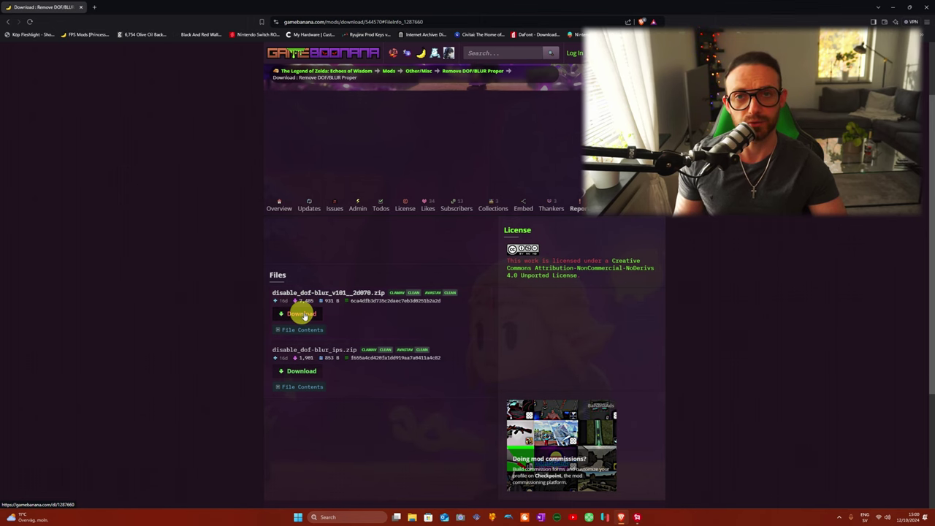
pyautogui.click(8, 22)
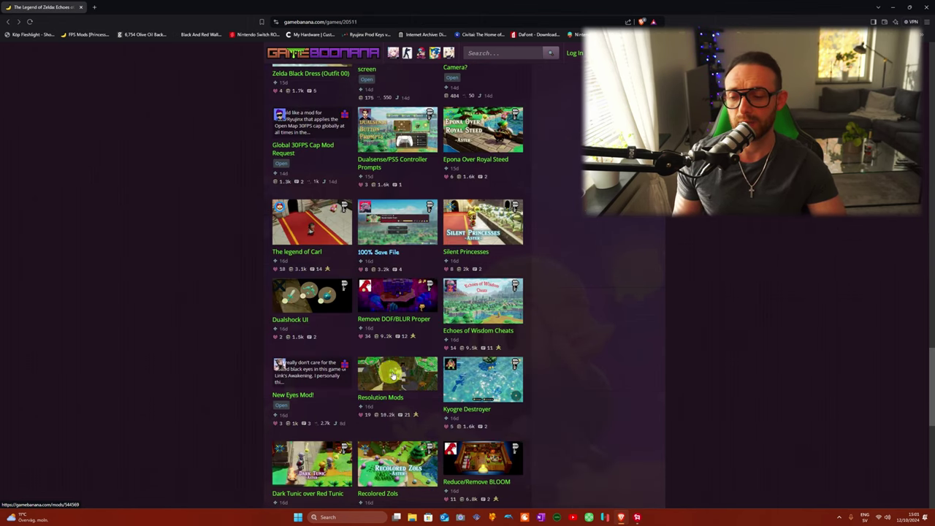
# Step: Download 2k_shadow_resolution_v101_.zip from Resolution Mods and return to the Echoes of Wisdom page
pyautogui.click(397, 378)
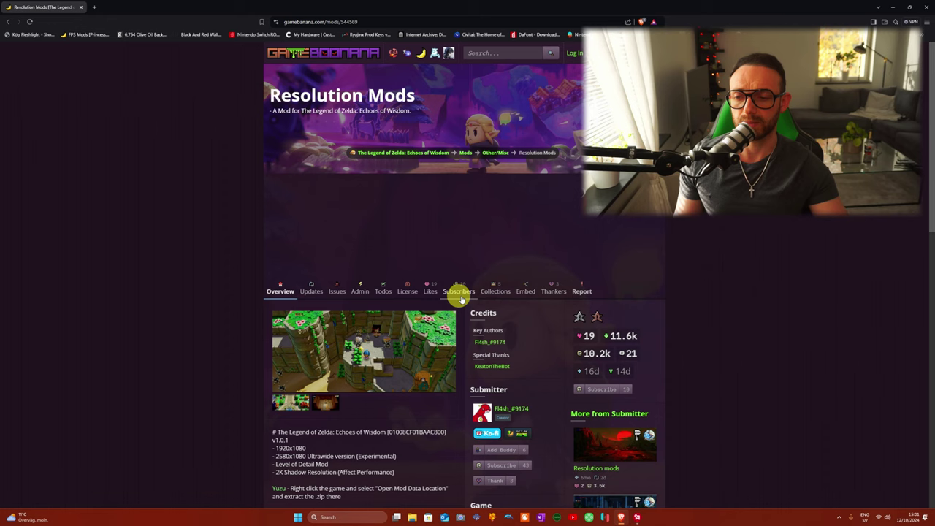
pyautogui.scroll(-4, 219, 255)
pyautogui.scroll(-3, 211, 259)
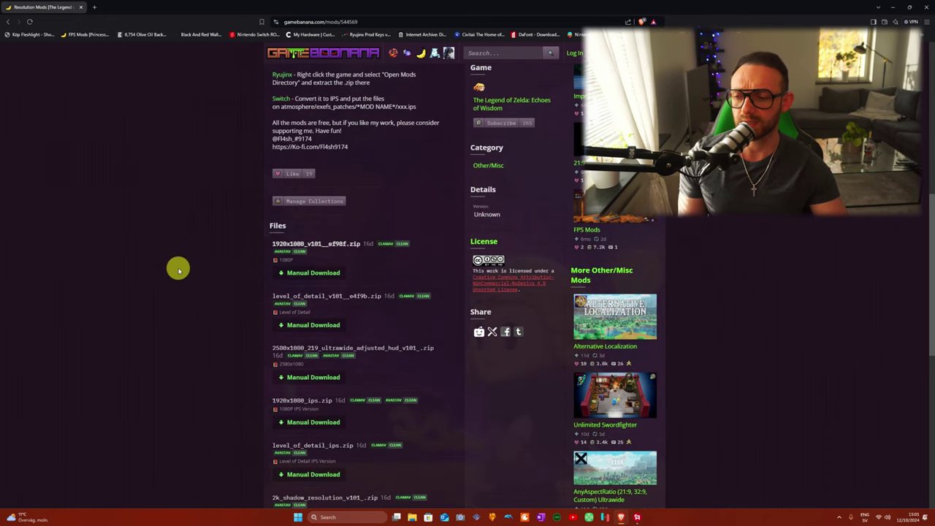
pyautogui.scroll(-1, 168, 282)
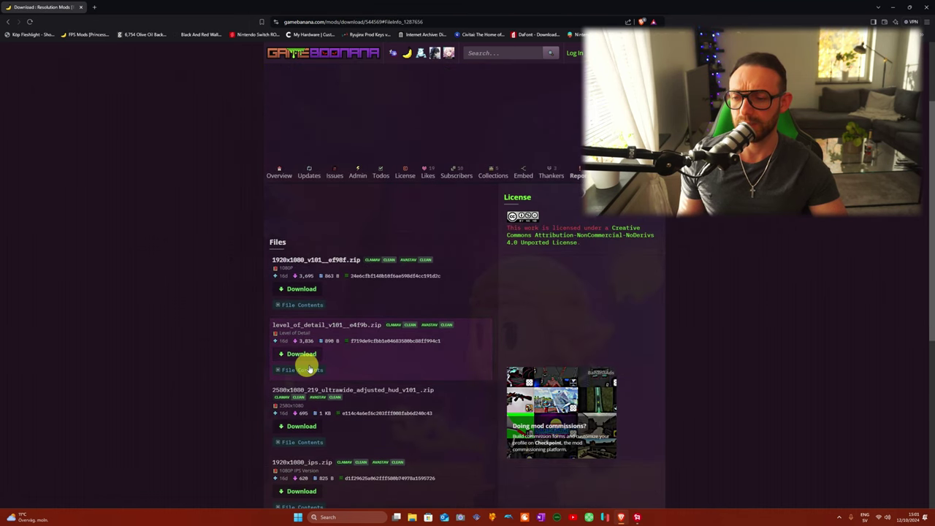
pyautogui.scroll(-2, 298, 290)
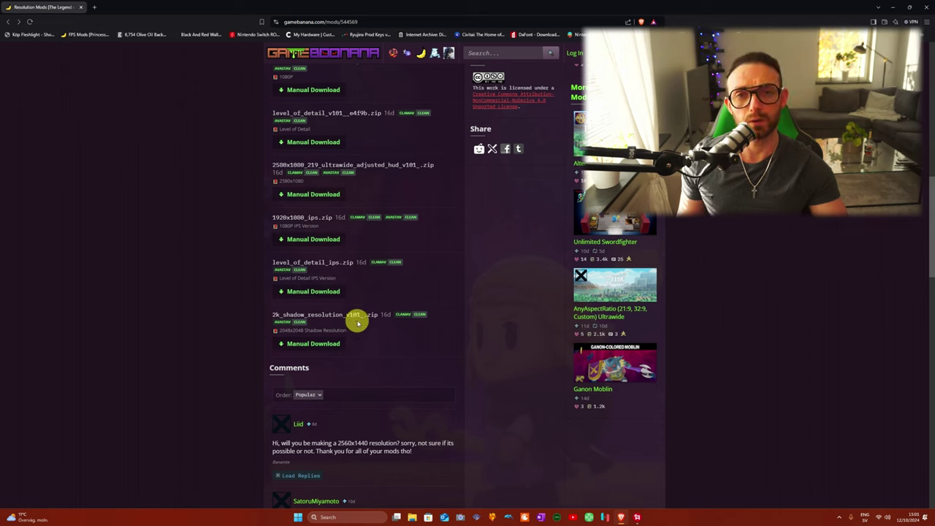
pyautogui.click(314, 344)
pyautogui.scroll(-5, 332, 305)
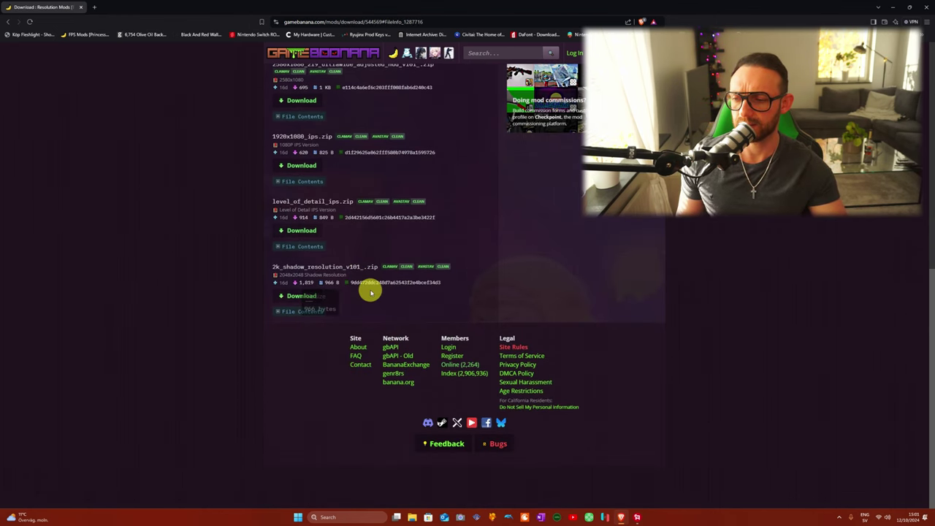
pyautogui.click(8, 22)
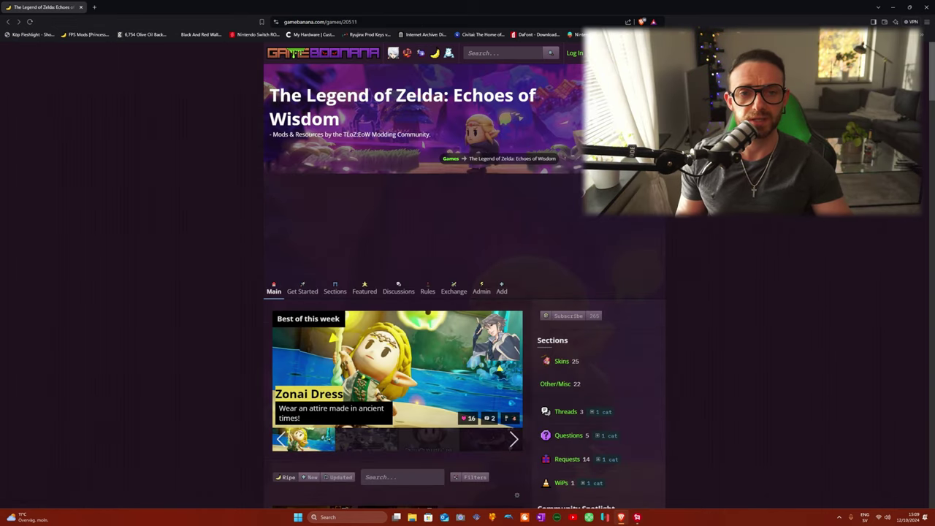
# Step: Close the browser, discard a stray new desktop folder, and open the Echos Of Wisdom MoMo folder
pyautogui.click(926, 6)
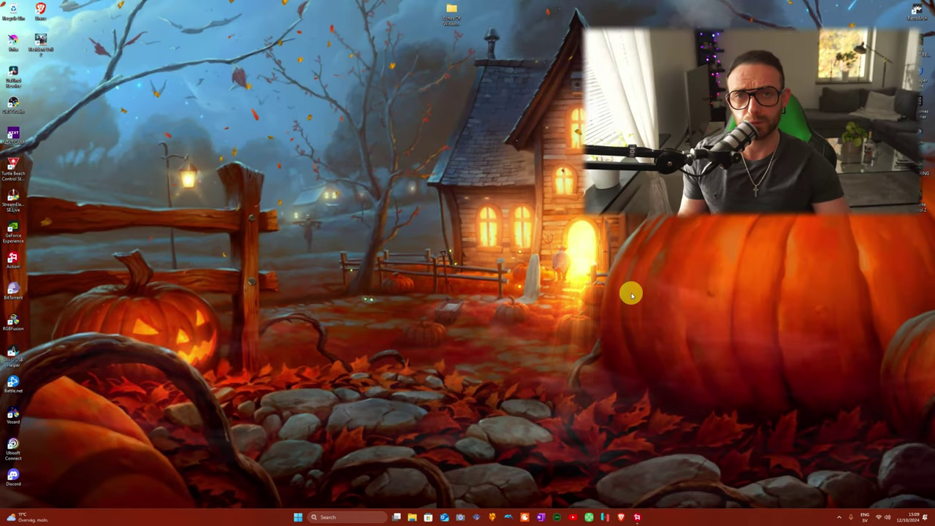
pyautogui.rightClick(532, 77)
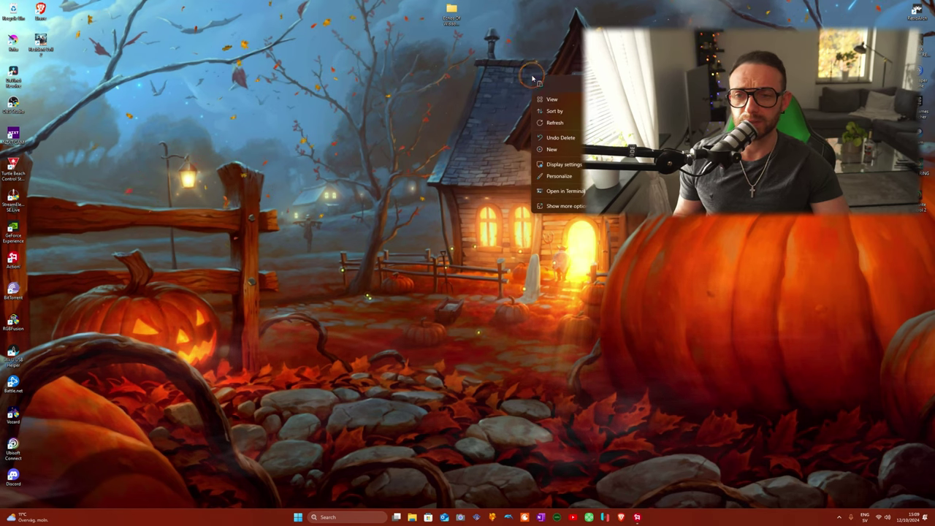
pyautogui.moveTo(552, 149)
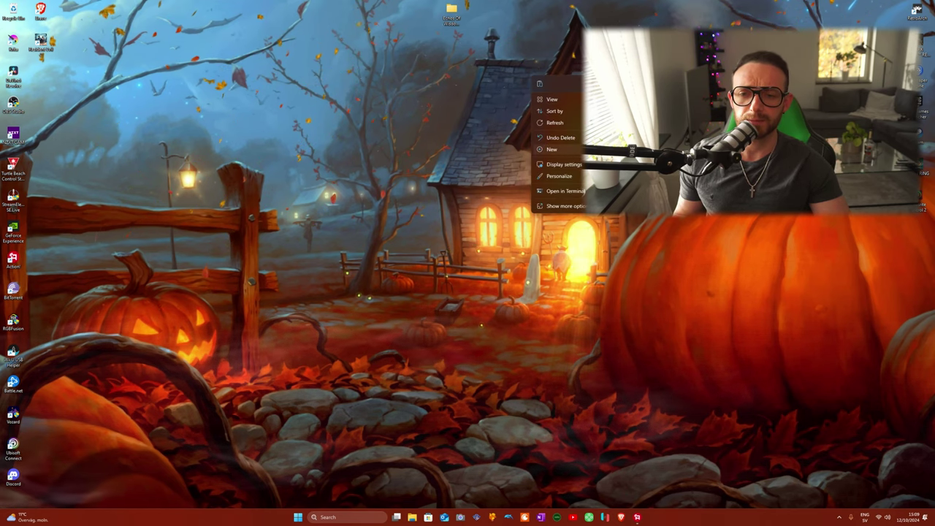
pyautogui.click(610, 155)
pyautogui.press('Delete')
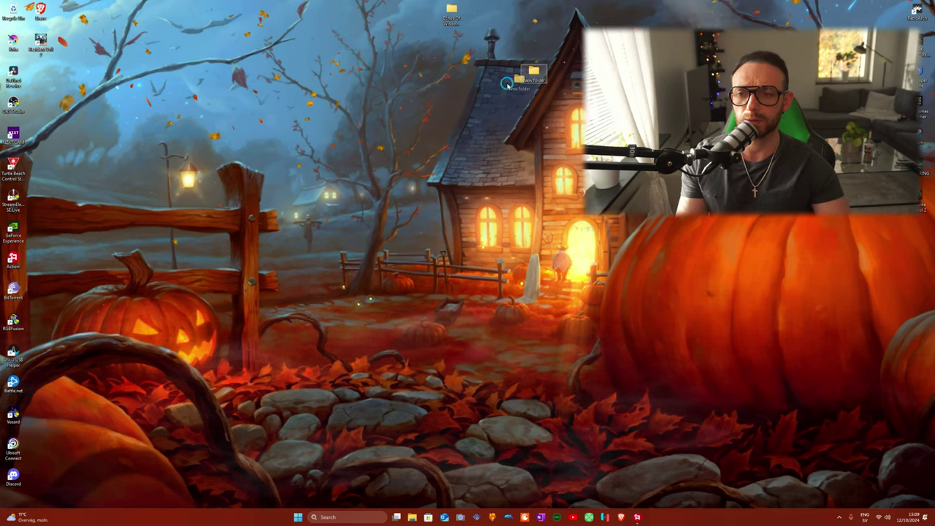
pyautogui.click(452, 12)
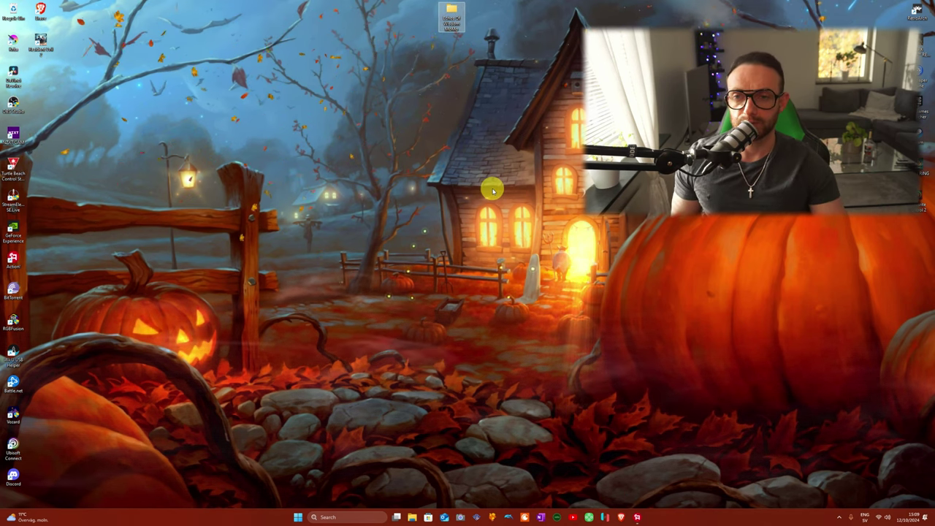
pyautogui.doubleClick(453, 13)
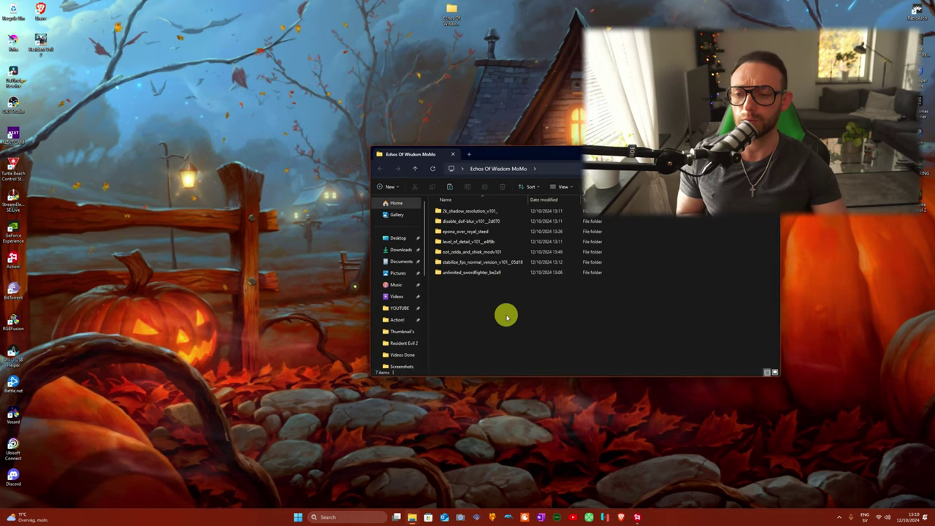
# Step: Snap the mod folder window to the left half and Ryujinx to the right half
pyautogui.moveTo(512, 155); pyautogui.dragTo(357, 19)
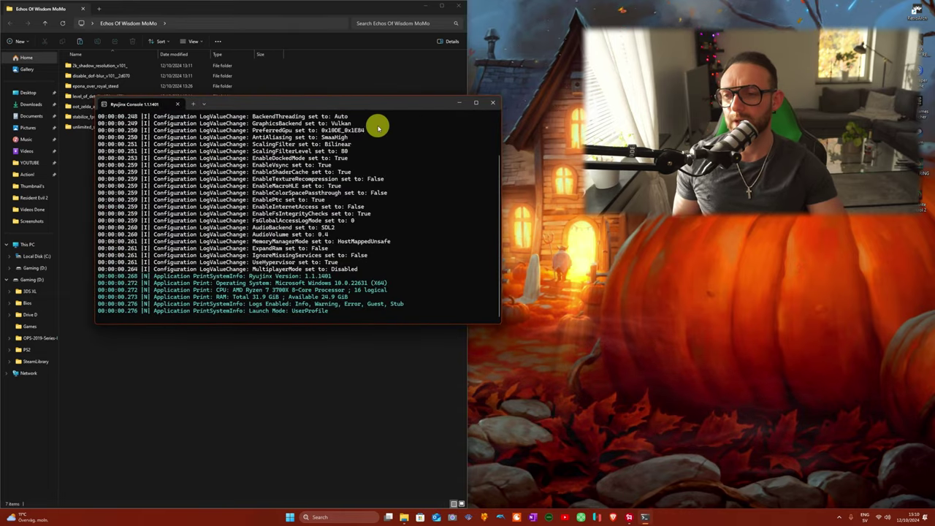
pyautogui.moveTo(751, 179)
pyautogui.mouseDown()
pyautogui.moveTo(516, 2)
pyautogui.moveTo(426, 17)
pyautogui.moveTo(385, 10)
pyautogui.moveTo(391, 42)
pyautogui.moveTo(412, 21)
pyautogui.mouseUp()
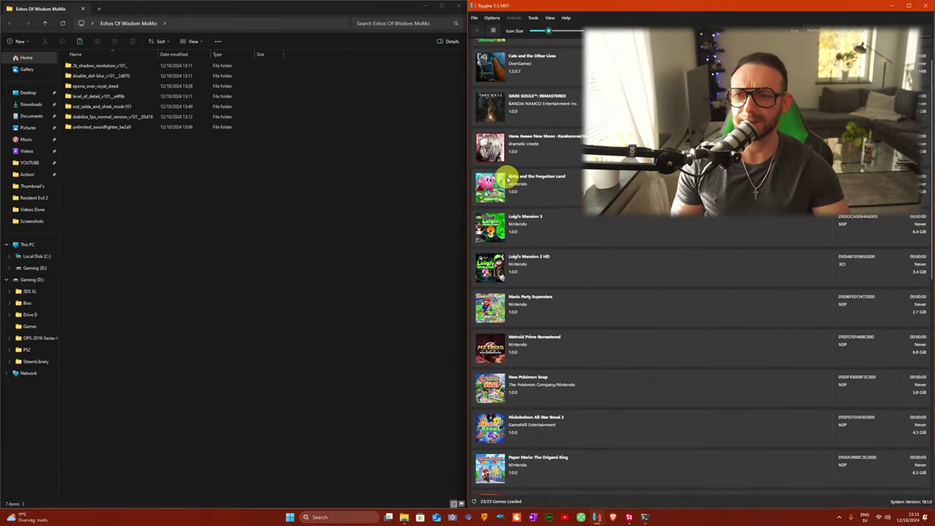
pyautogui.scroll(-3, 563, 190)
pyautogui.scroll(-5, 590, 244)
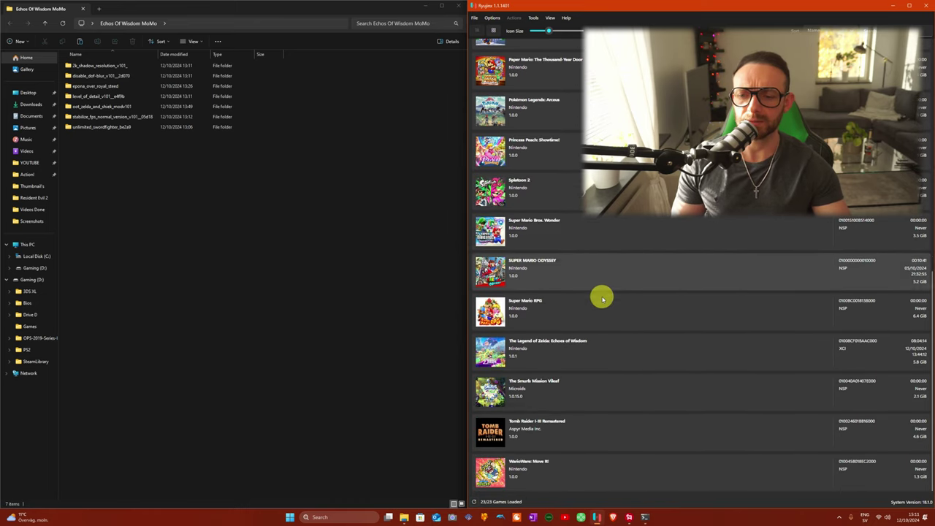
# Step: Drag all seven mod folders into the Echoes of Wisdom mods directory opened from Ryujinx
pyautogui.rightClick(604, 357)
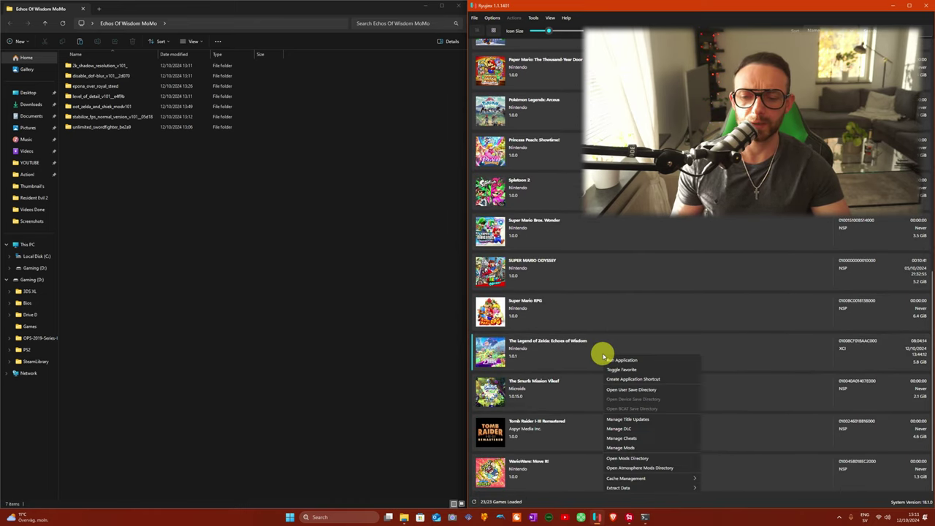
pyautogui.click(622, 458)
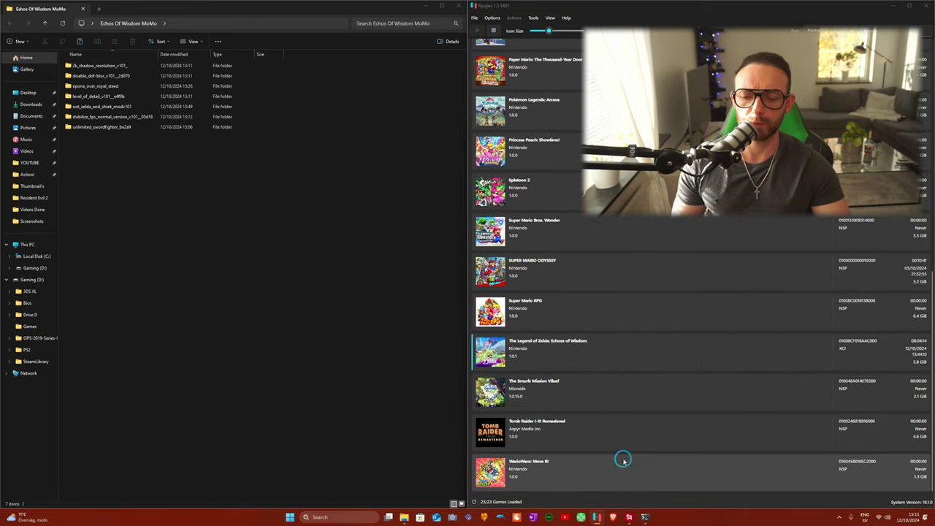
pyautogui.moveTo(150, 190)
pyautogui.mouseDown()
pyautogui.moveTo(139, 45)
pyautogui.moveTo(135, 62)
pyautogui.mouseUp()
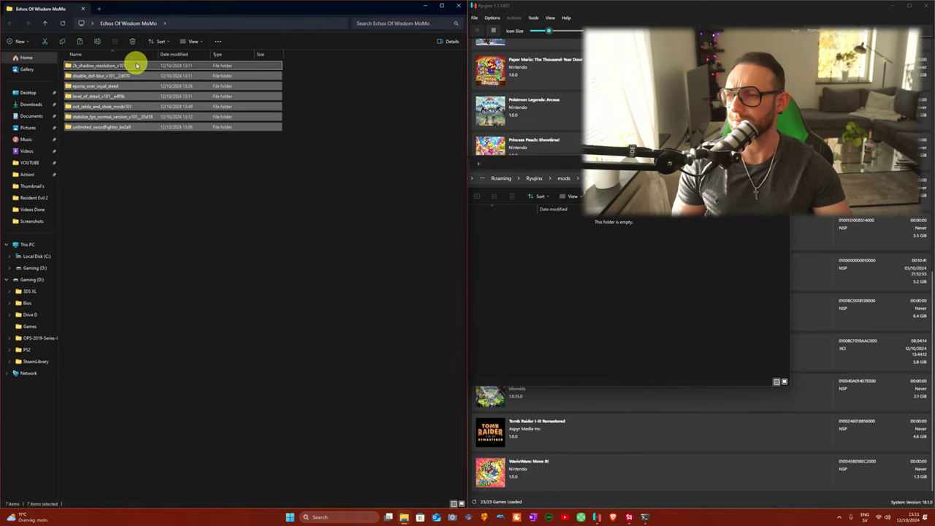
pyautogui.moveTo(651, 320); pyautogui.dragTo(652, 319)
pyautogui.click(462, 163)
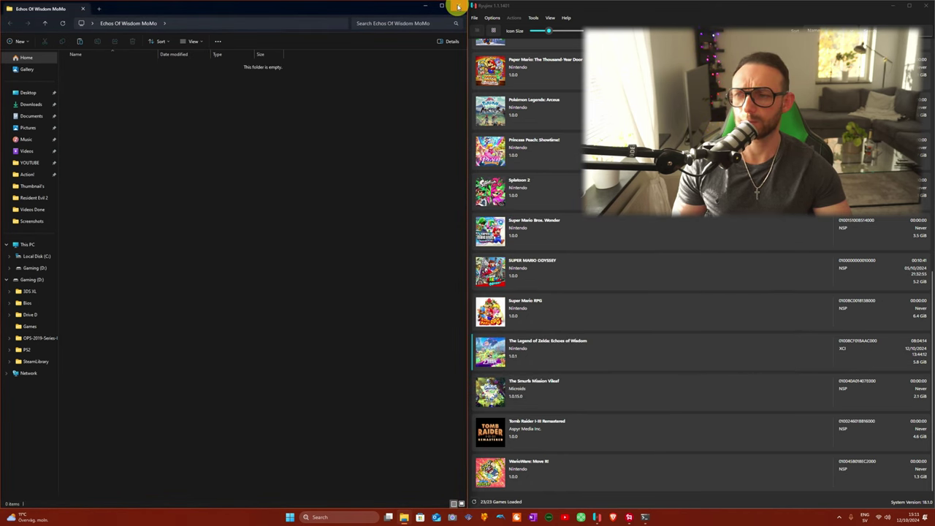
# Step: In maximized Ryujinx, set Graphics Resolution Scale to 2x (1440p/2160p) and apply it
pyautogui.click(458, 6)
pyautogui.doubleClick(649, 9)
pyautogui.click(6, 15)
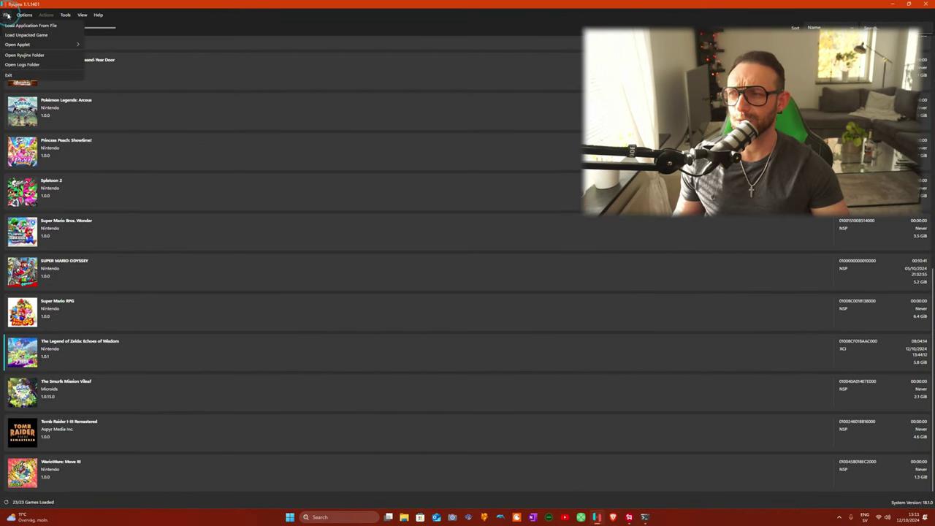
pyautogui.click(24, 14)
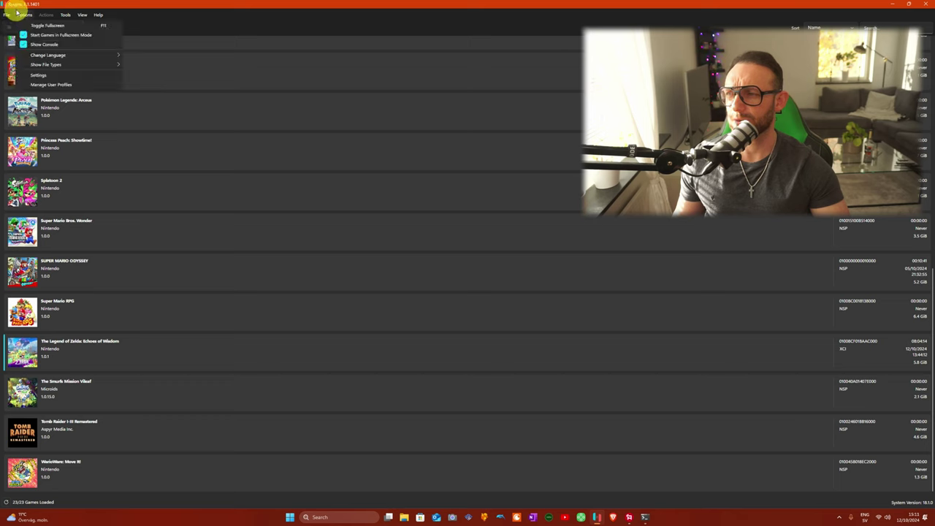
pyautogui.click(38, 75)
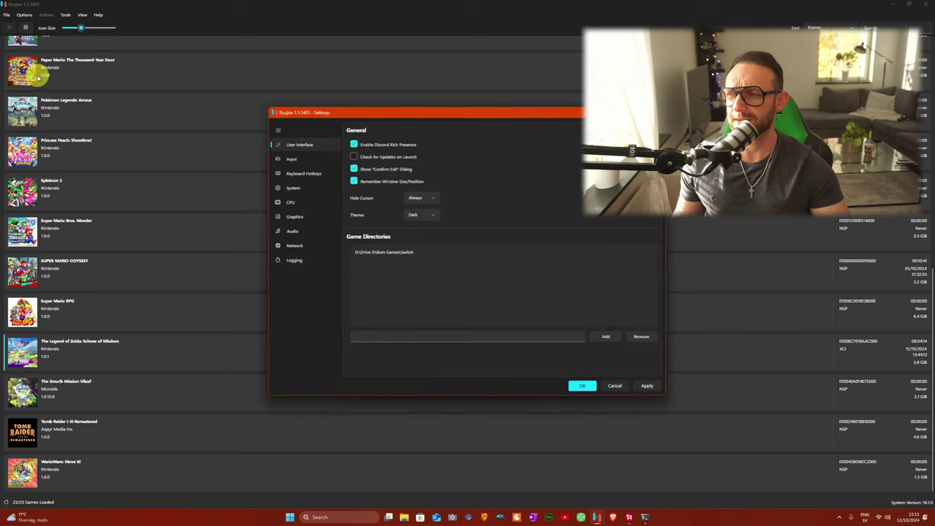
pyautogui.click(296, 216)
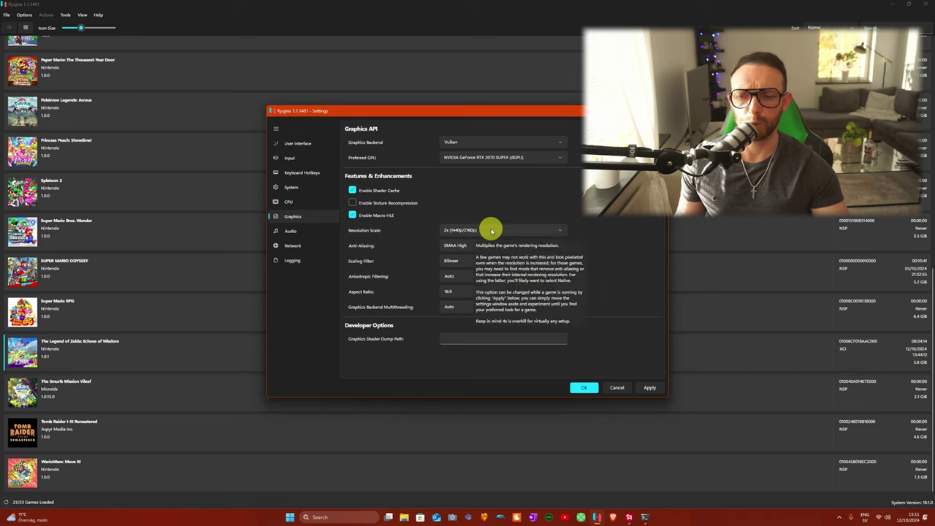
pyautogui.moveTo(496, 234)
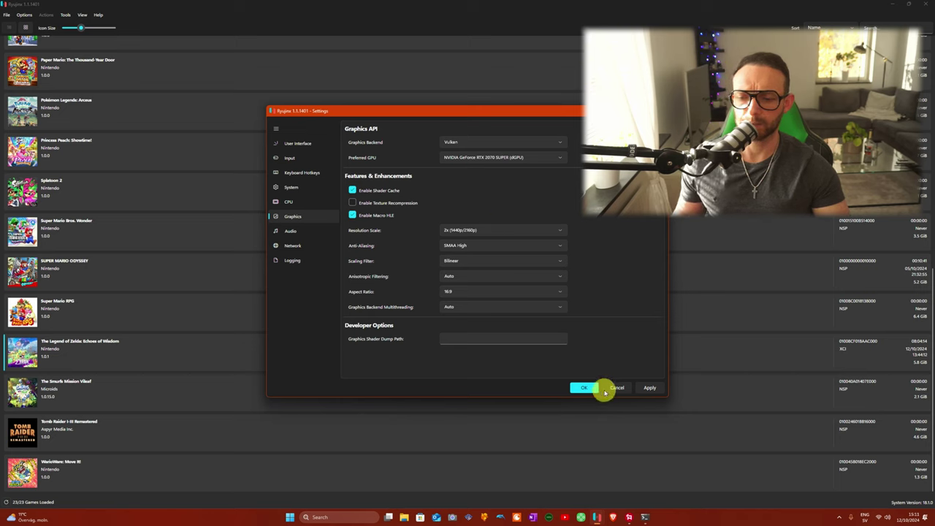
pyautogui.click(637, 388)
# Step: Confirm the 2x graphics settings with OK and return to the 23-title game list
pyautogui.click(582, 389)
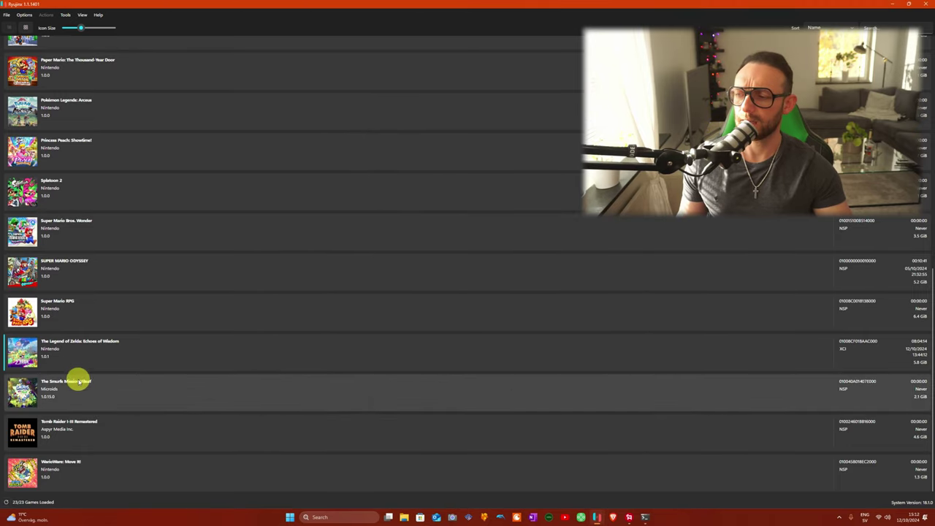